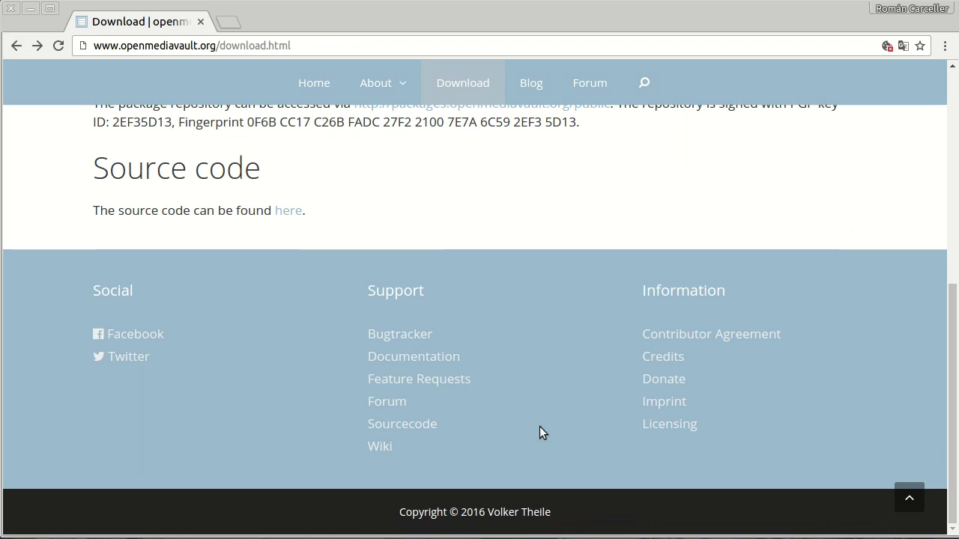
- Follow the footer Wiki link to the OpenMediaVault wiki Main Page
click(388, 450)
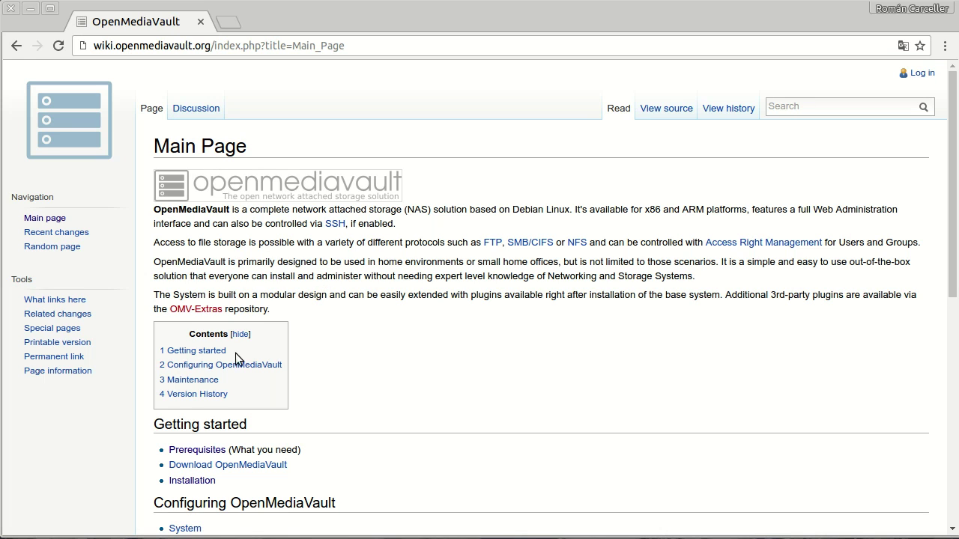
- Open the wiki's Prerequisites page via the Getting started section
scroll(352, 352, down, 1)
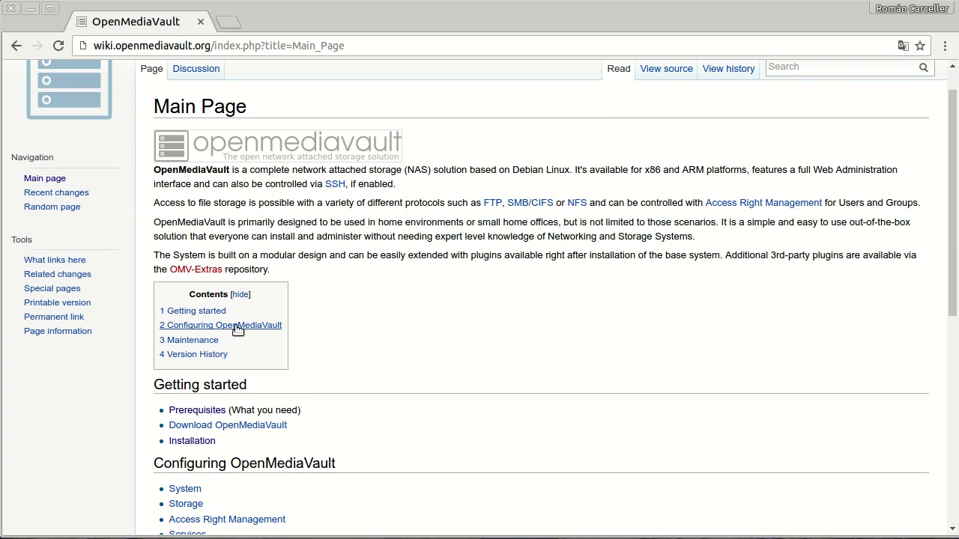
click(201, 313)
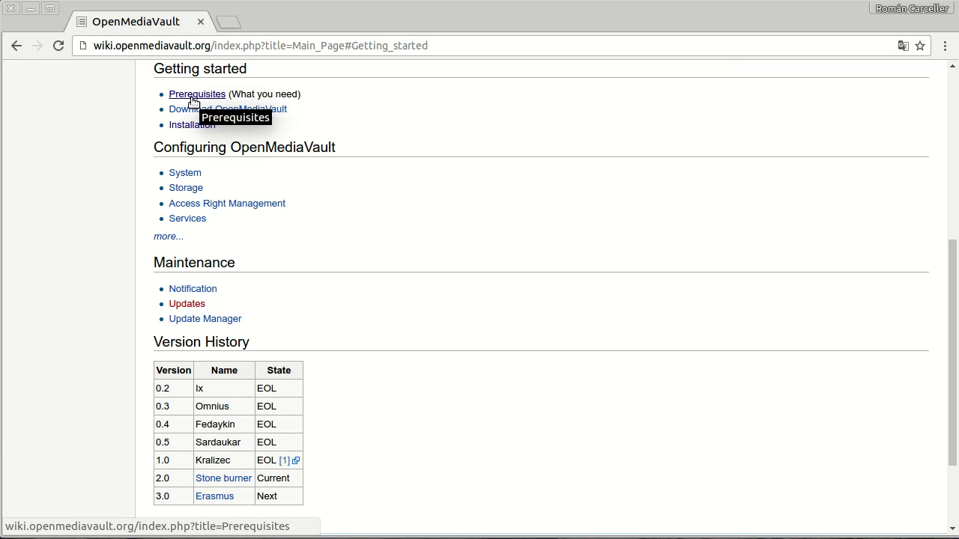
click(192, 98)
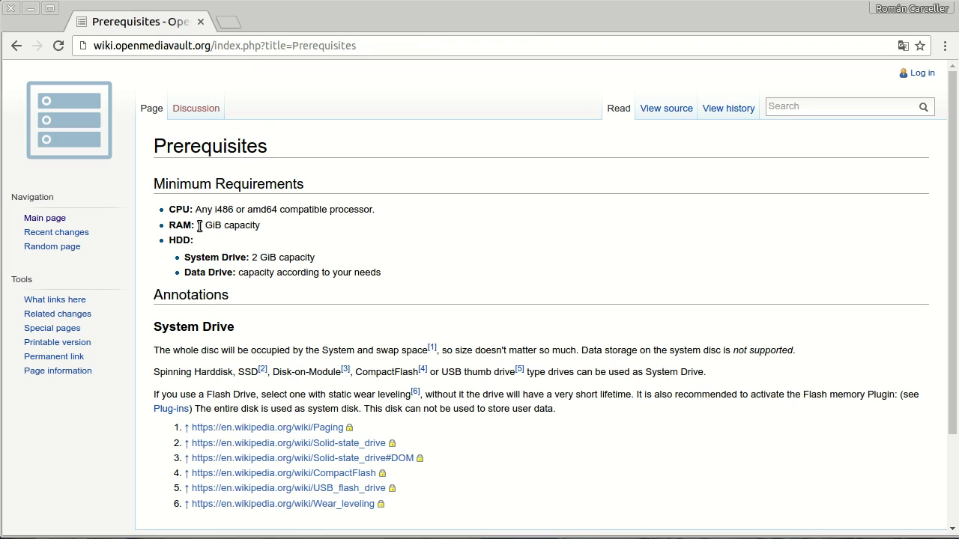
- Highlight the 1 GiB RAM and 2 GiB System/Data drive requirements, then minimize the browser
drag(197, 225, 224, 226)
drag(184, 259, 390, 286)
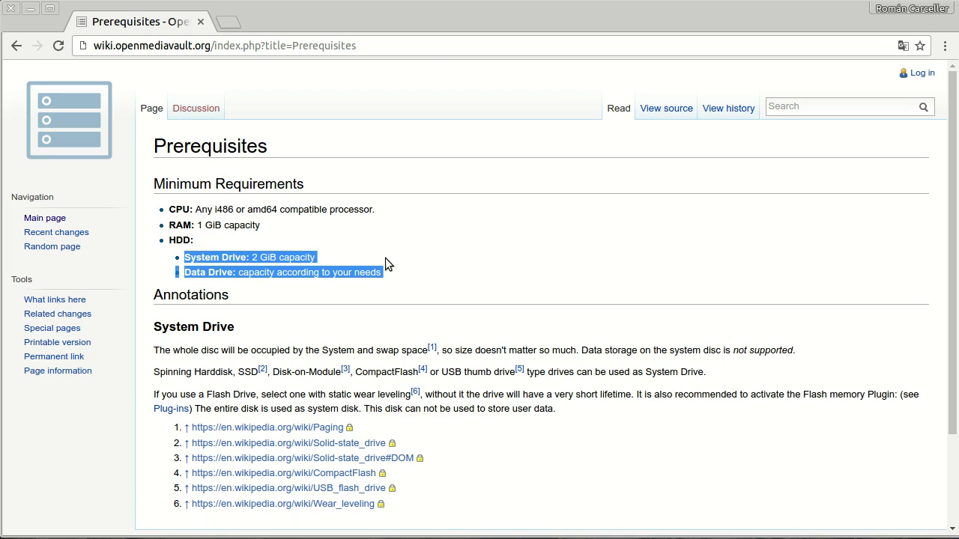
click(386, 259)
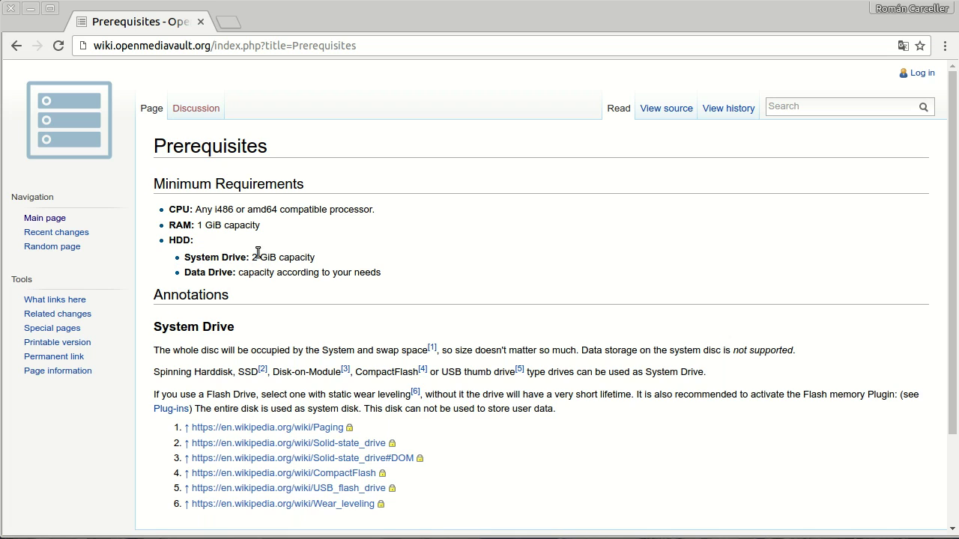
drag(253, 257, 282, 258)
double_click(209, 259)
double_click(196, 273)
click(31, 10)
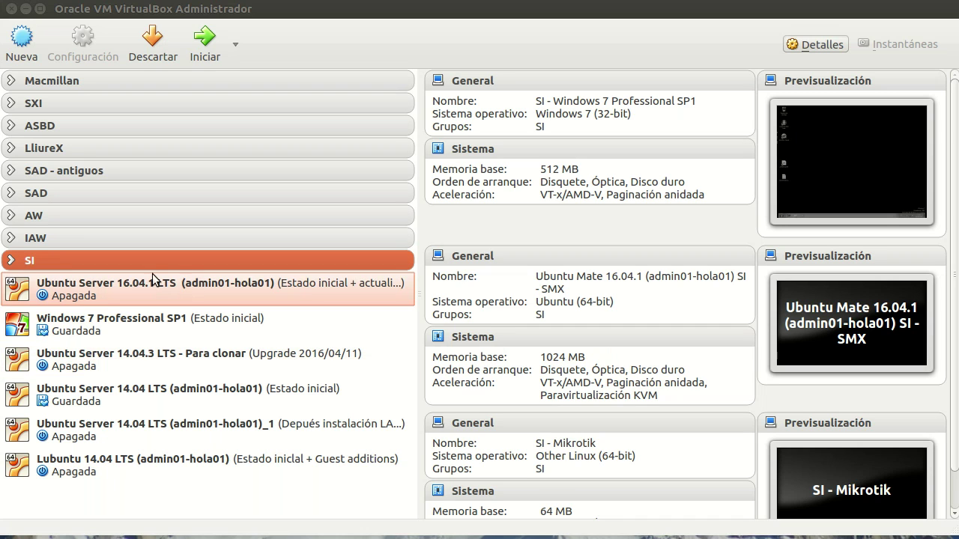
- Create a new VM named OpenMediaVault plus a user tag, version Other Linux (64-bit)
click(22, 44)
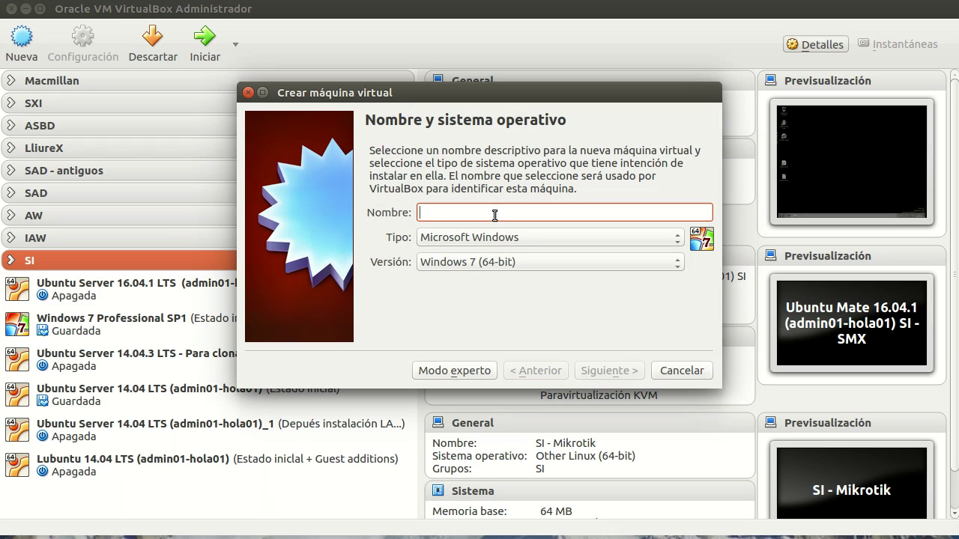
text(OpenMediaVault)
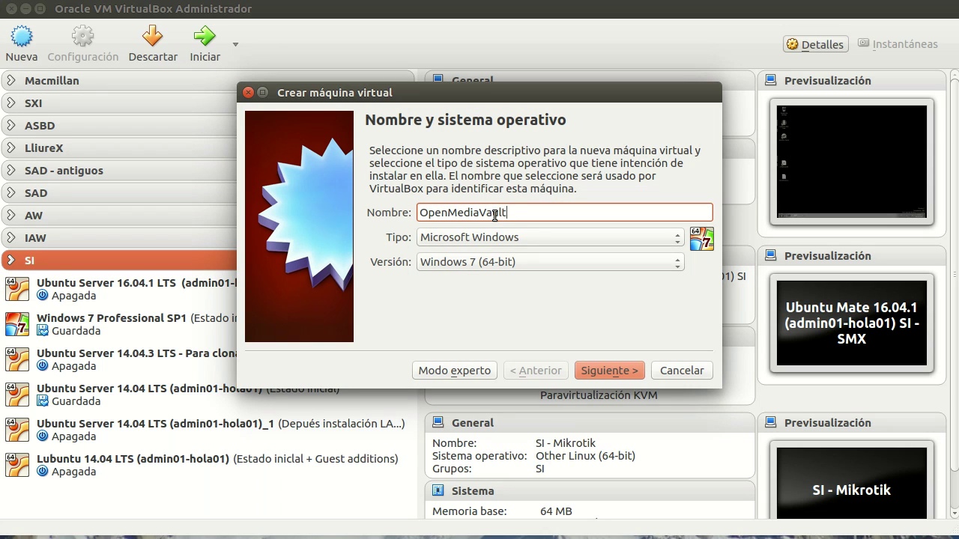
text(-)
text(()
text(SI)
key(BackSpace)
key(BackSpace)
text(root)
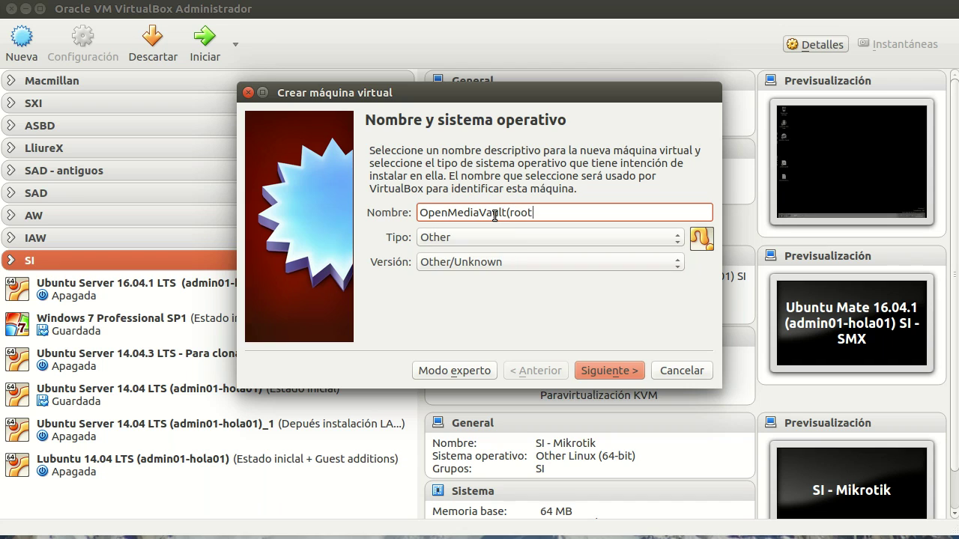
text(-hola01))
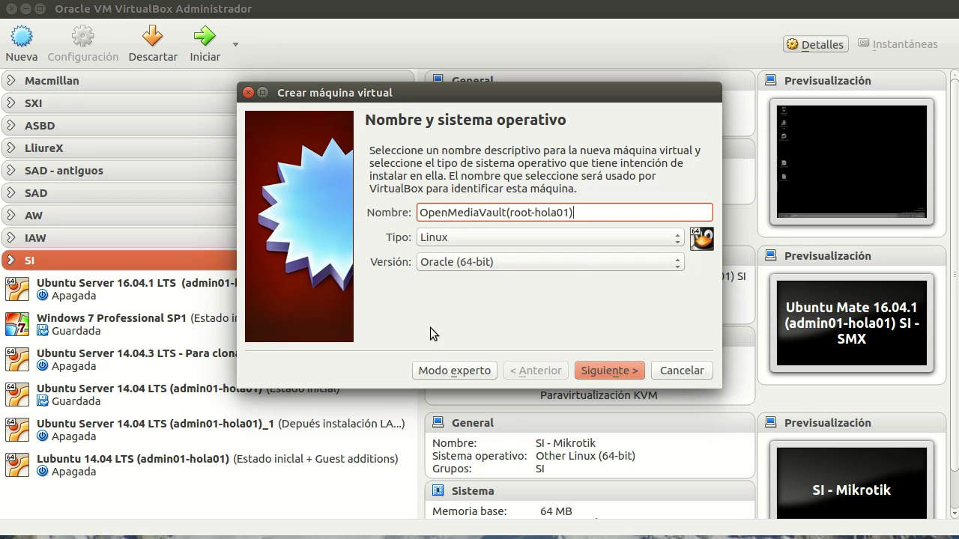
click(513, 264)
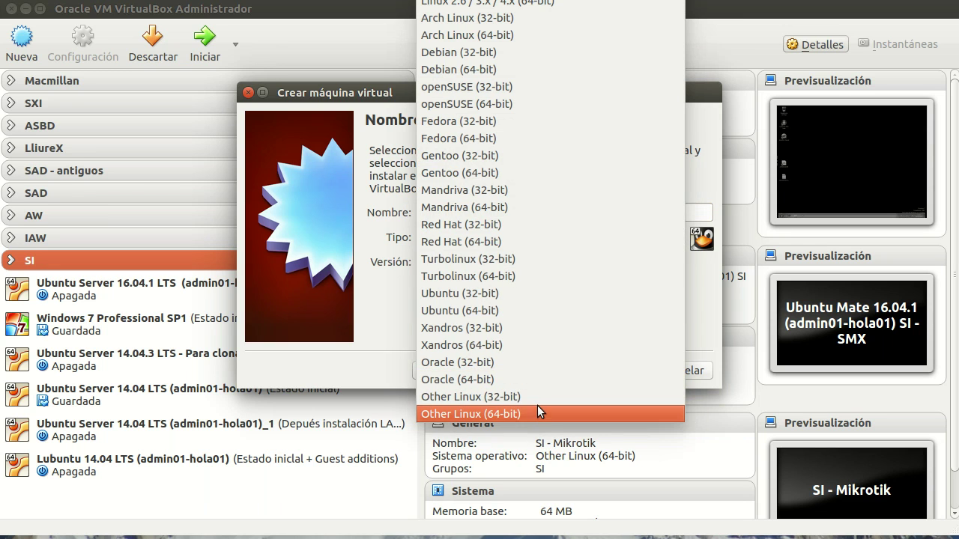
click(536, 408)
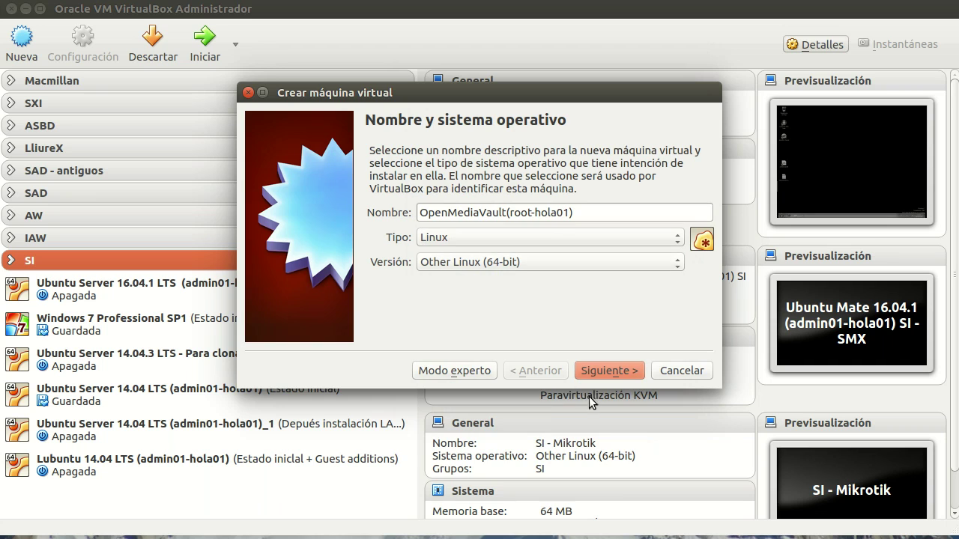
click(605, 370)
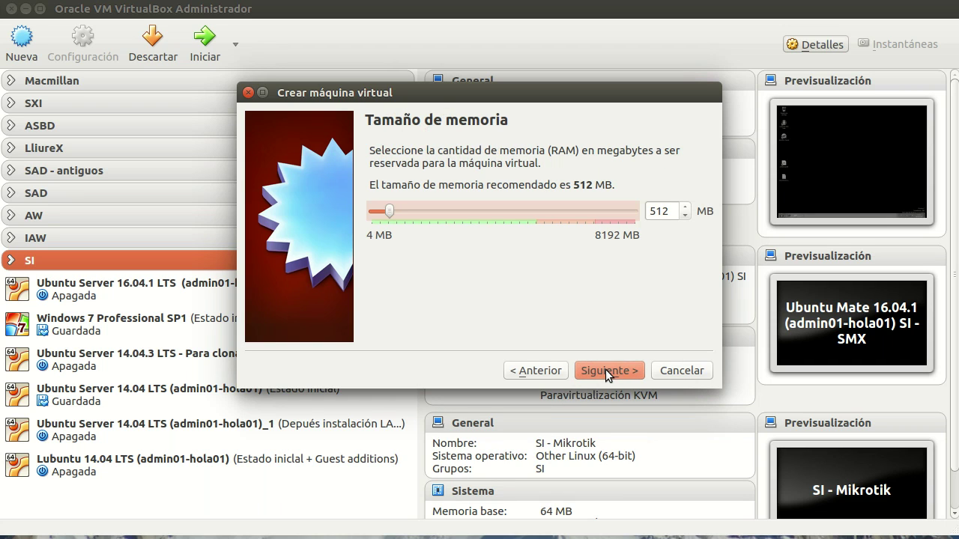
- Set the VM memory to 1024 MB and choose to create a virtual hard disk now
double_click(676, 204)
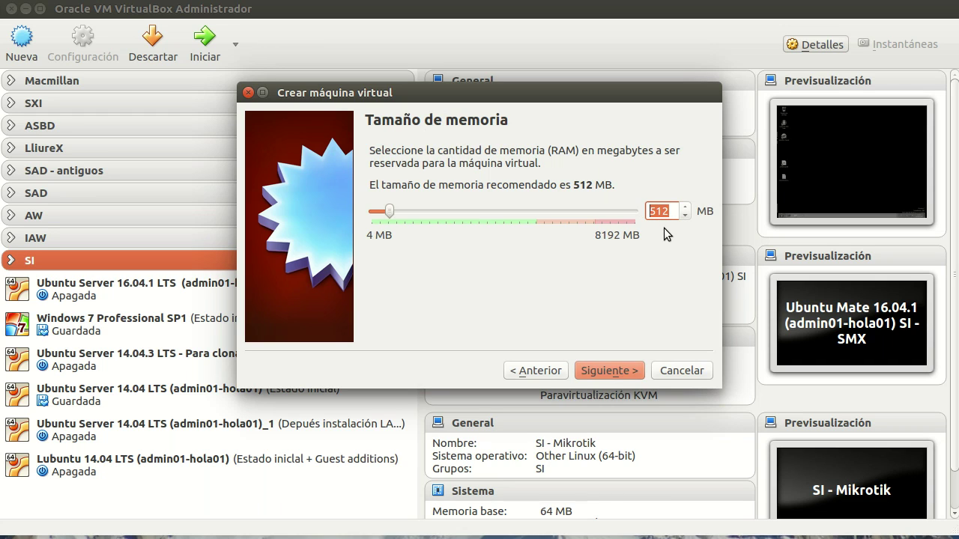
text(1024)
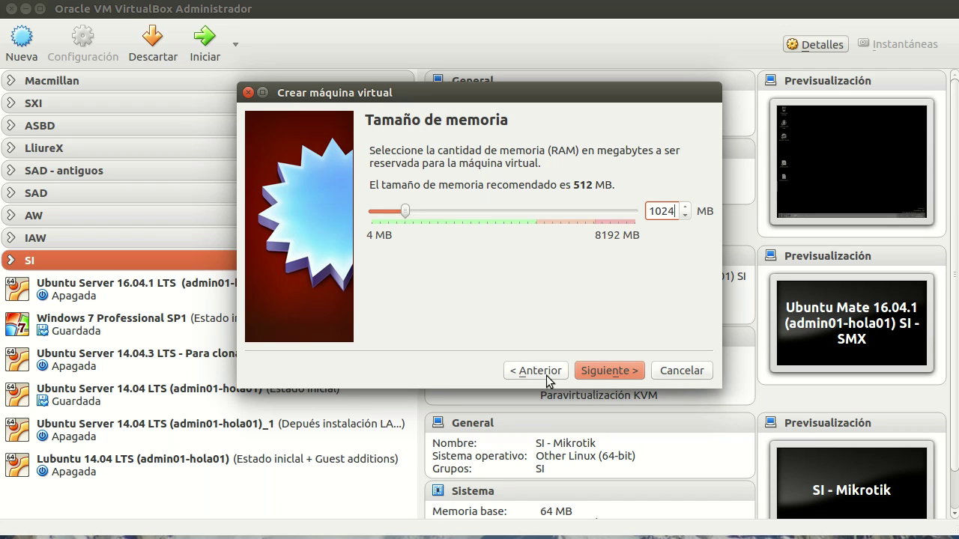
click(598, 368)
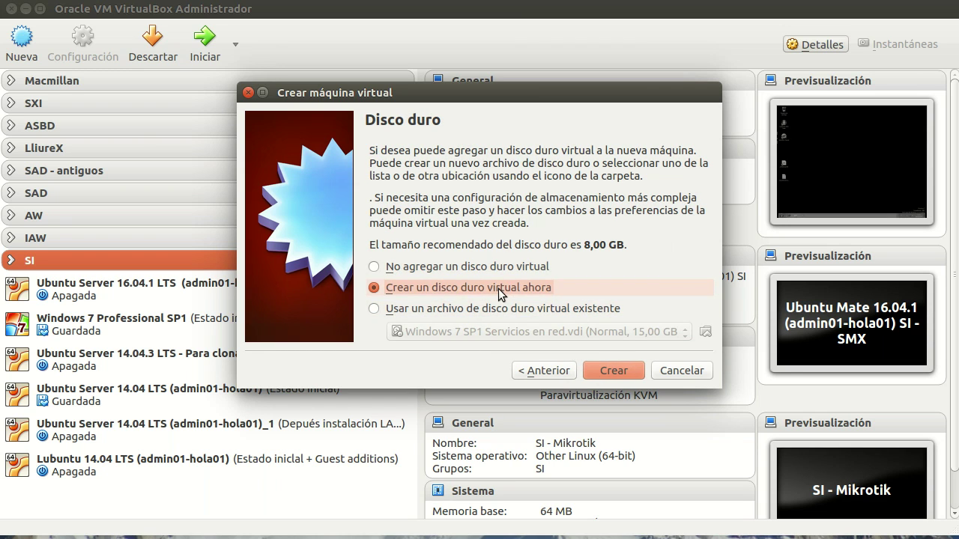
click(608, 373)
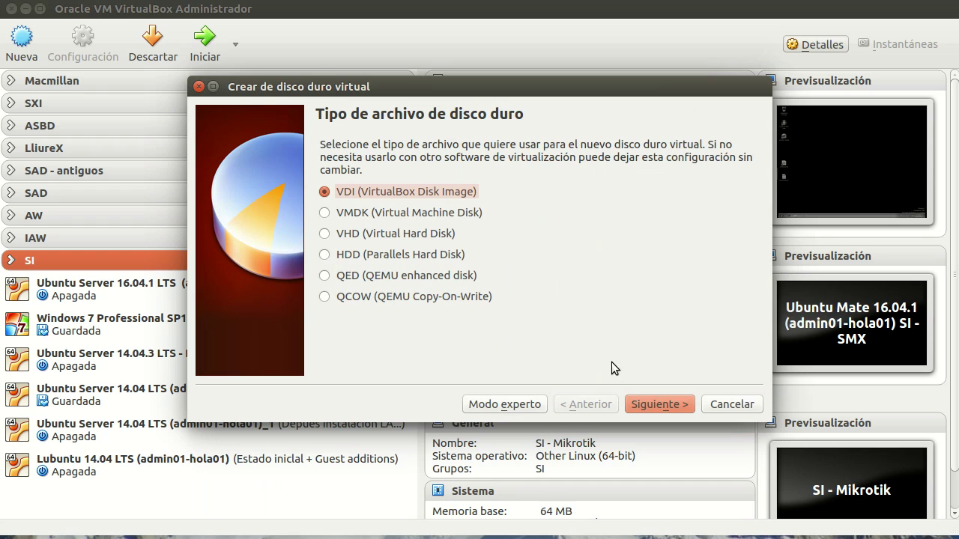
- Create a dynamically allocated 2,00 GB VDI disk named OpenMediaVault-Sistema
click(666, 403)
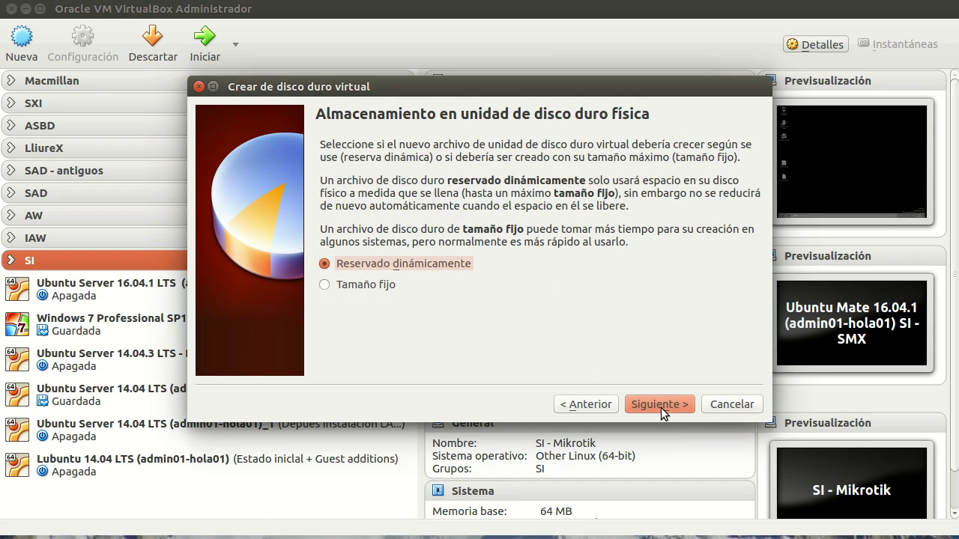
click(669, 403)
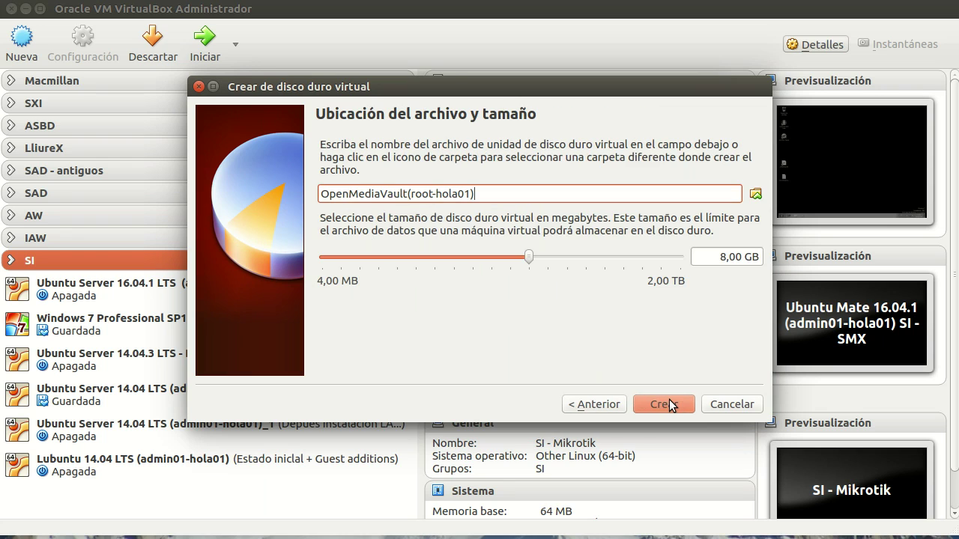
drag(488, 196, 408, 194)
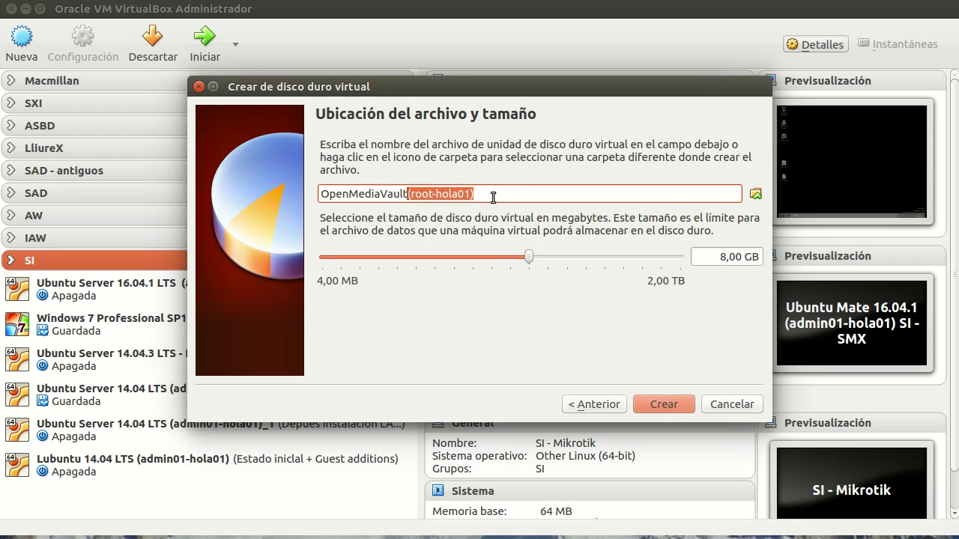
text(-)
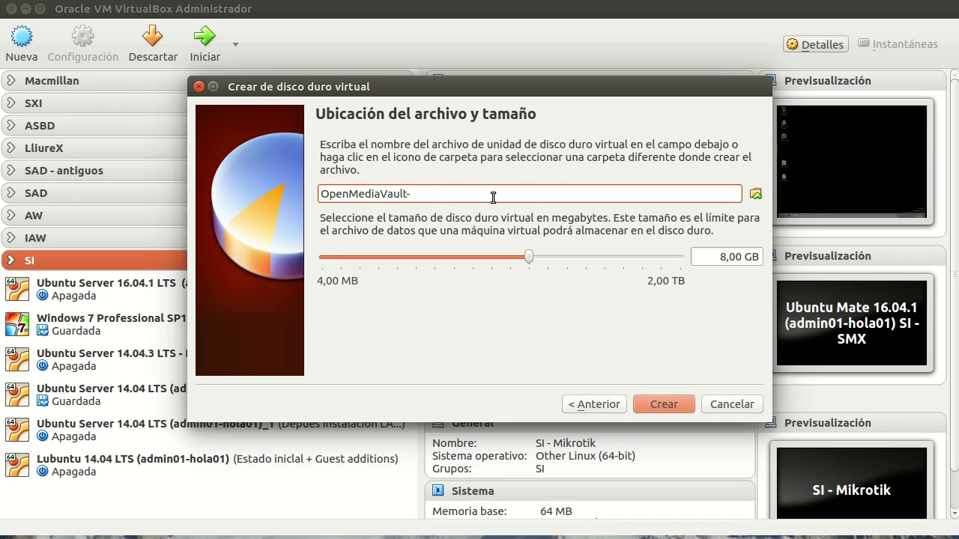
text(Sistema)
click(726, 256)
key(BackSpace)
text(2)
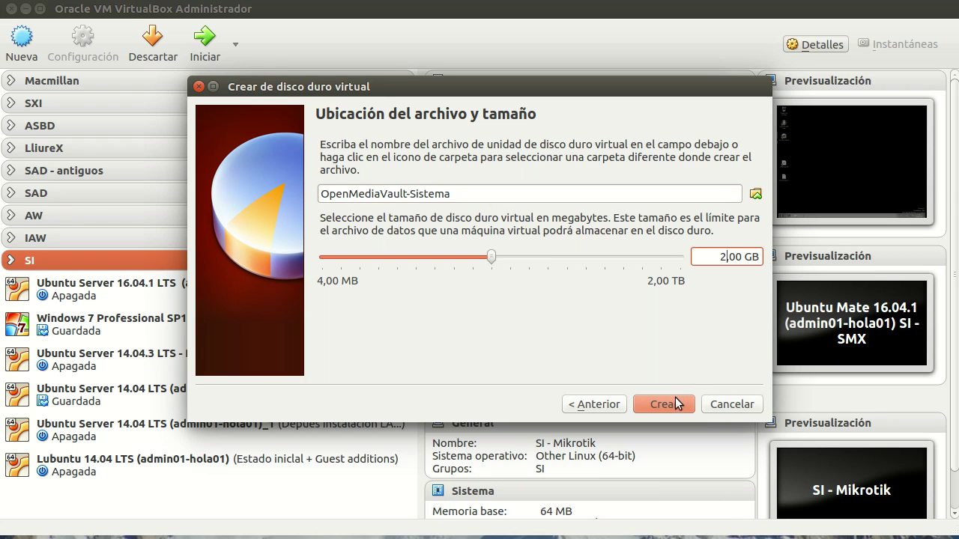
click(675, 400)
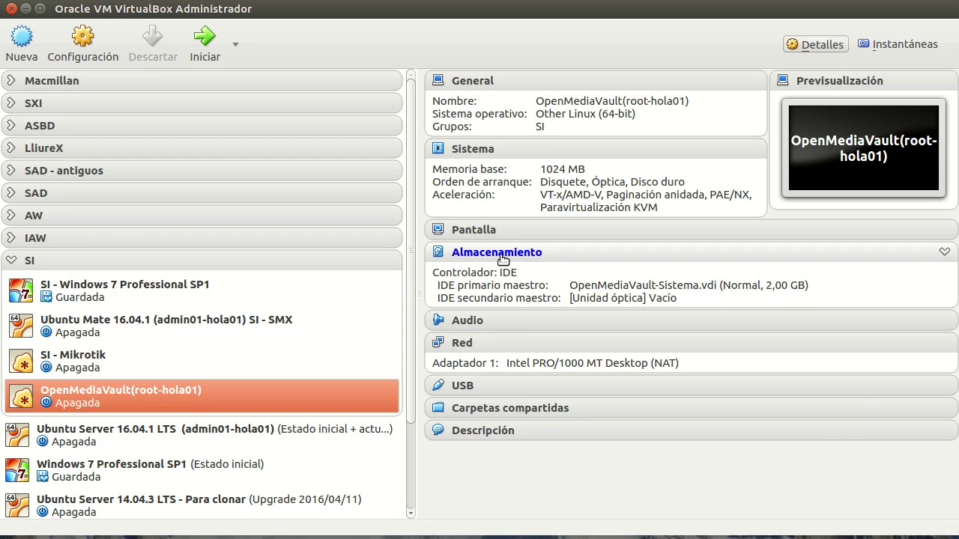
- In storage settings, add a second 8,00 GB VDI disk named OpenMediaVault-Datos to the IDE controller
click(500, 252)
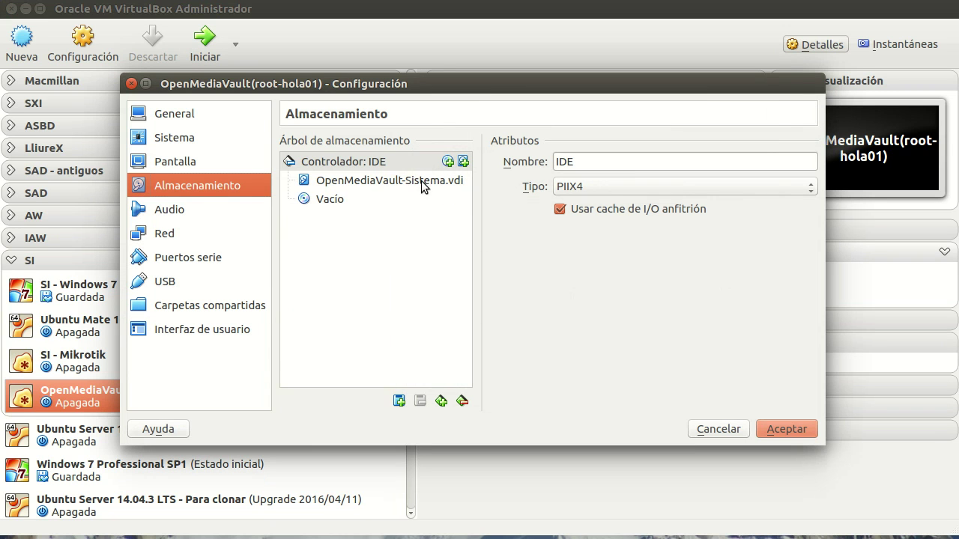
click(464, 165)
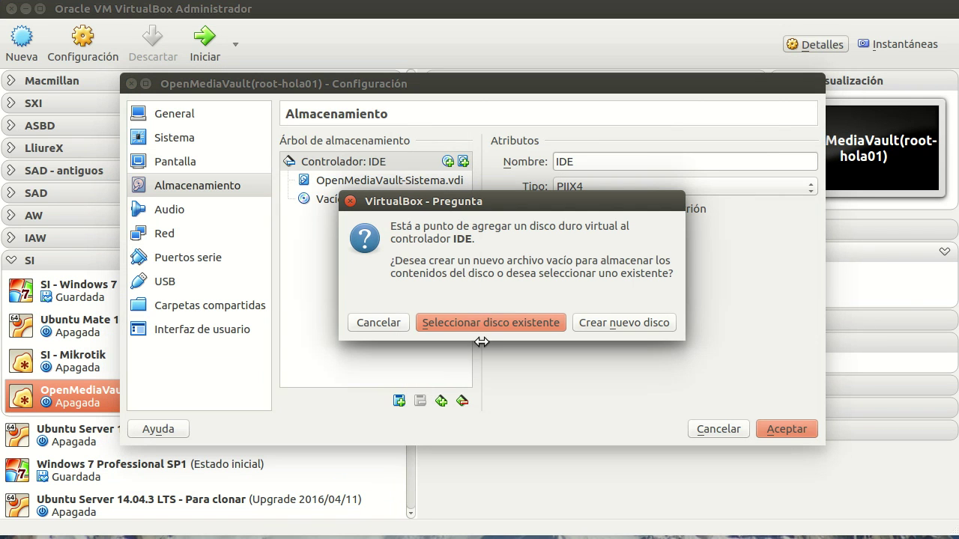
click(588, 323)
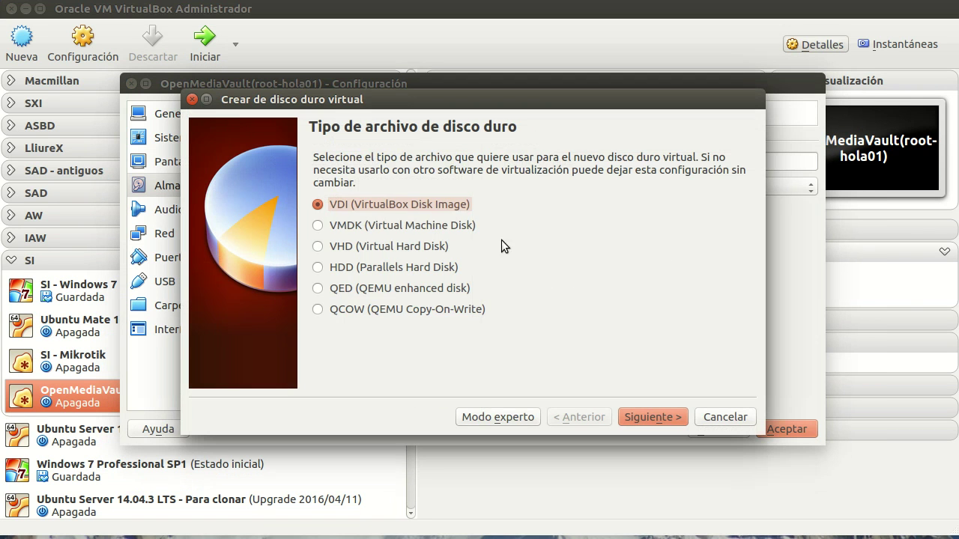
click(636, 417)
click(648, 415)
drag(400, 206, 267, 198)
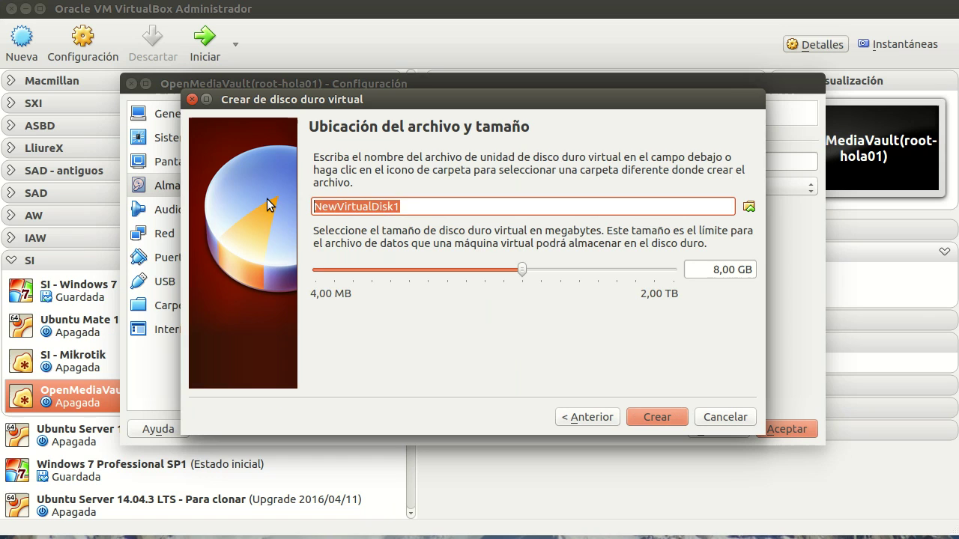
text(Openm)
key(BackSpace)
text(MediaVaul)
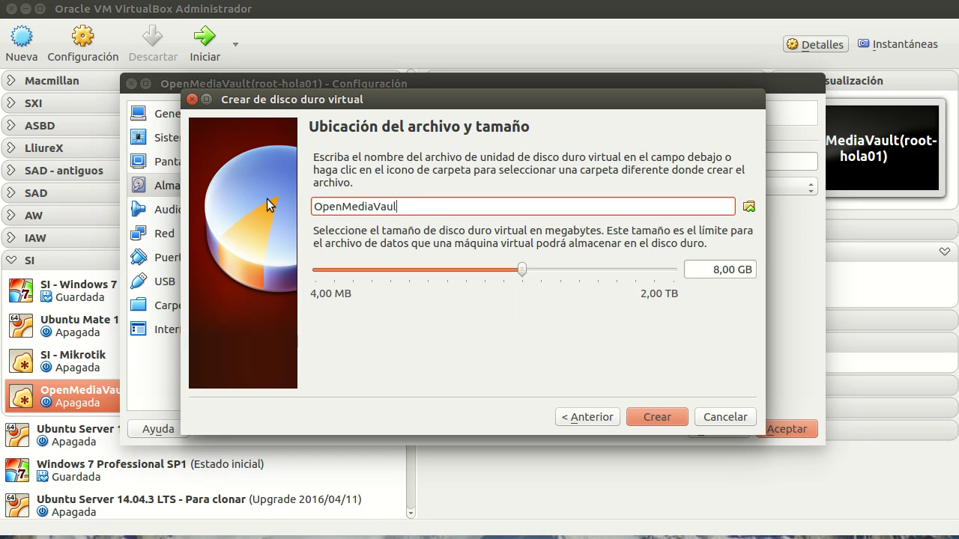
text(t-Datos)
click(657, 420)
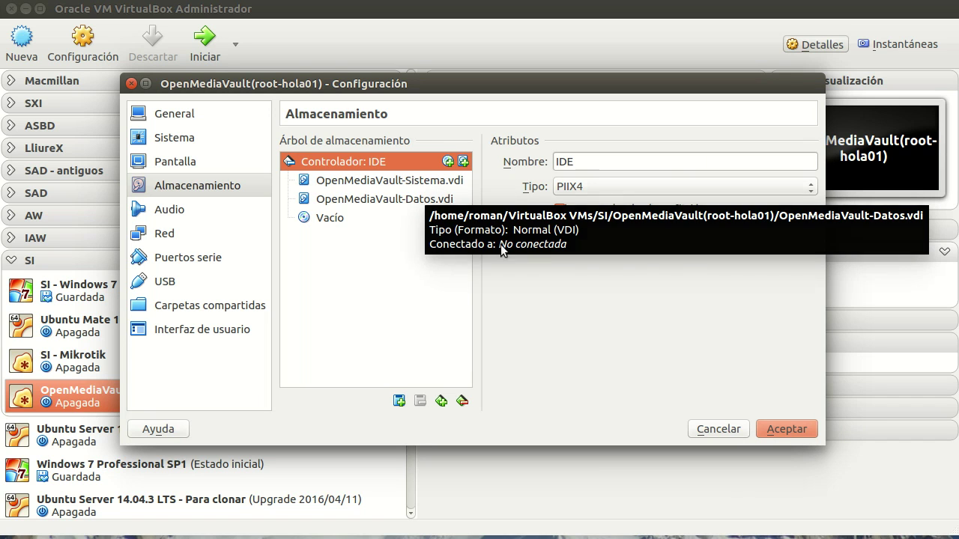
- Mount openmediavault_2.1_amd64.iso in the empty optical drive and save the settings
click(337, 220)
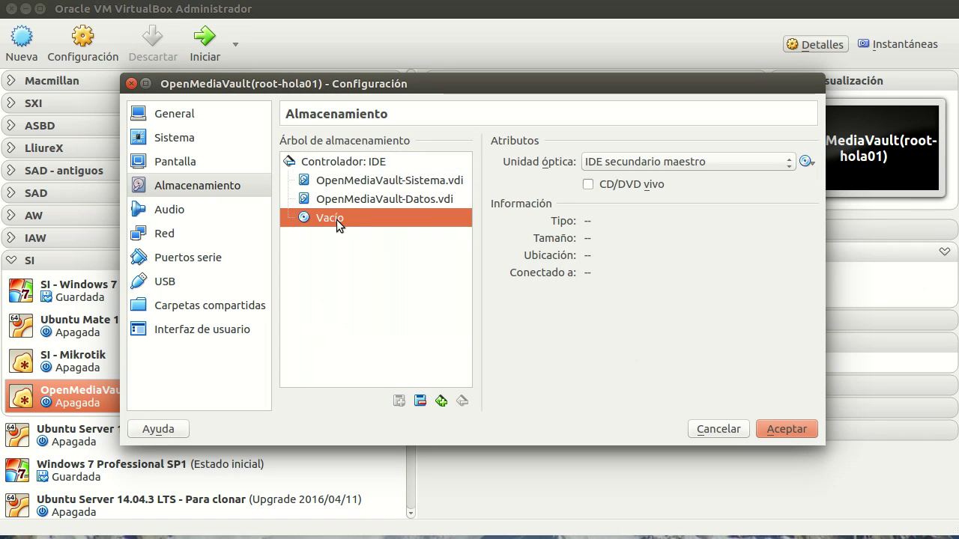
click(806, 162)
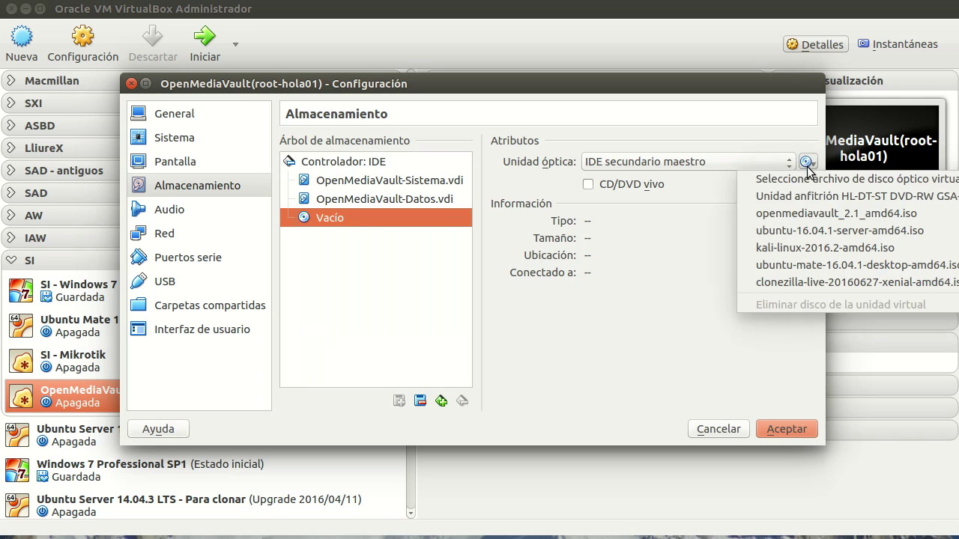
click(805, 215)
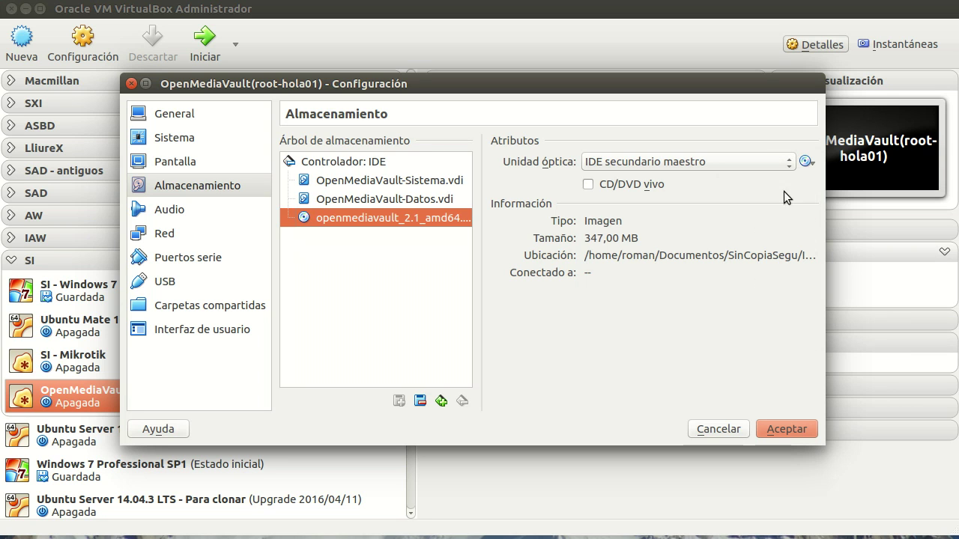
click(784, 426)
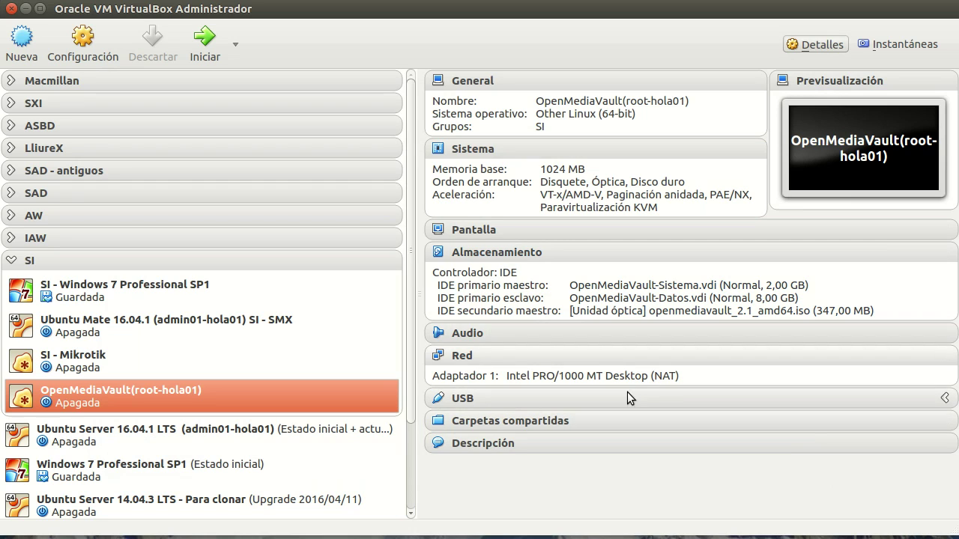
- Set adapter 1 to Adaptador puente, then try an internal network named intnetA
click(461, 356)
click(507, 194)
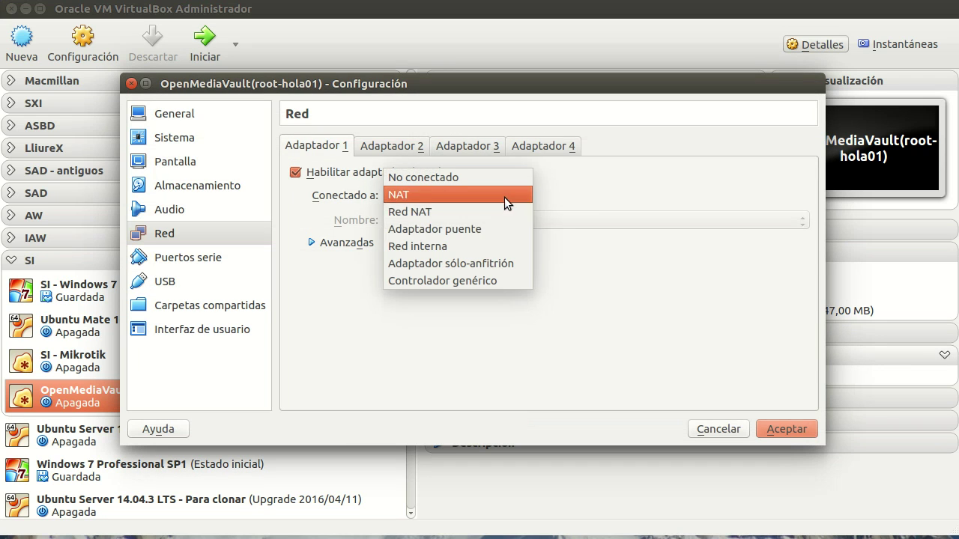
click(493, 227)
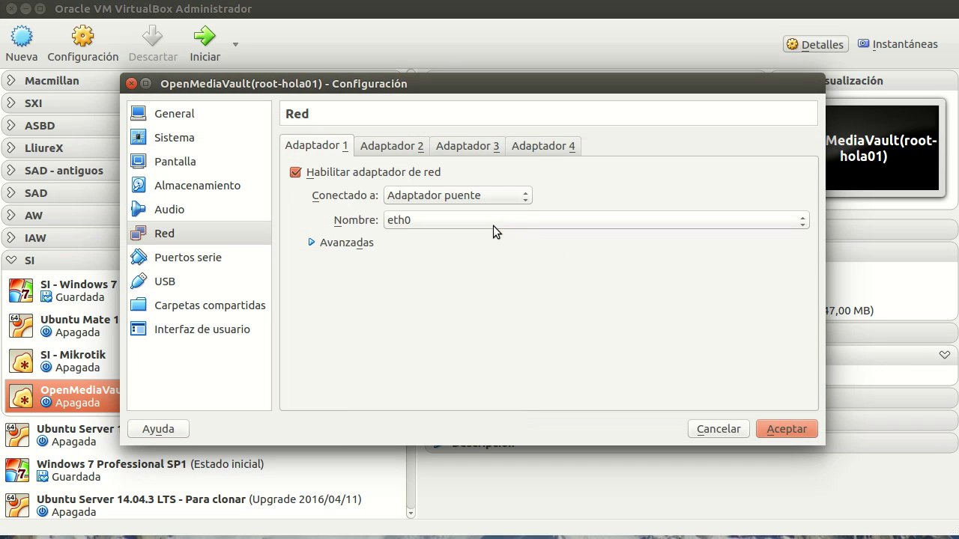
click(526, 198)
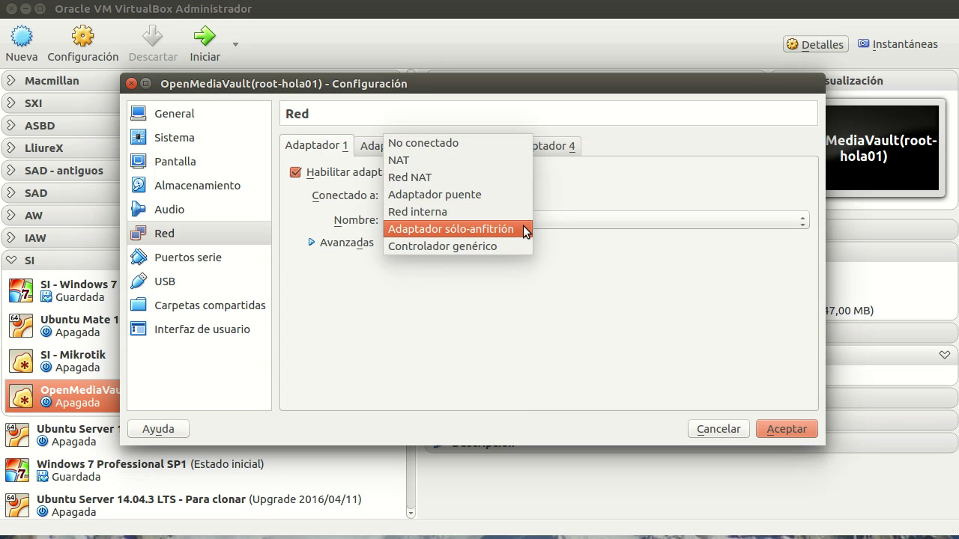
click(463, 212)
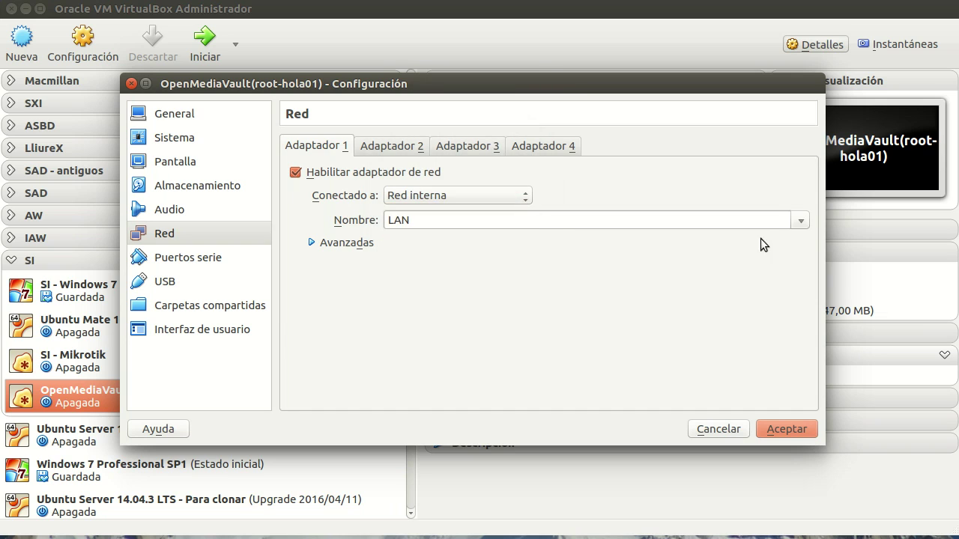
click(801, 222)
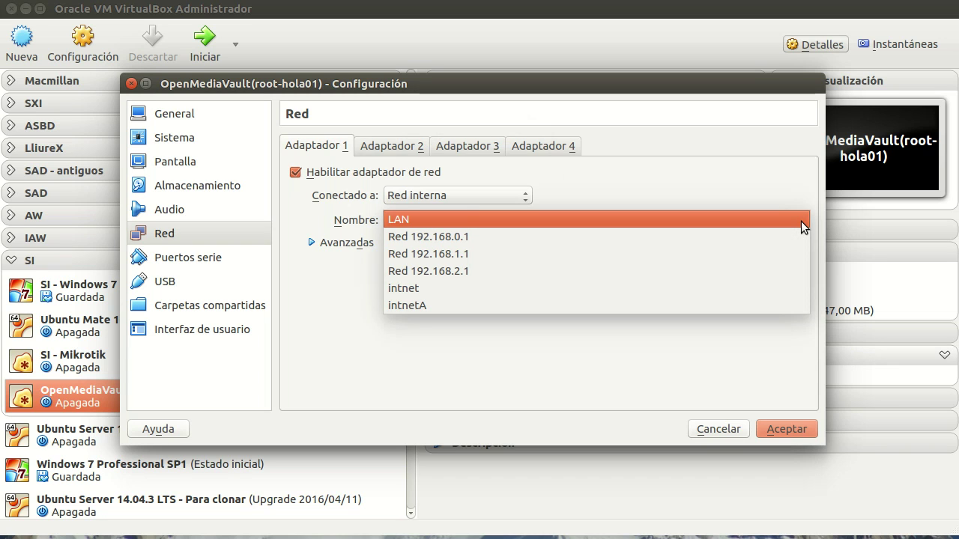
click(439, 308)
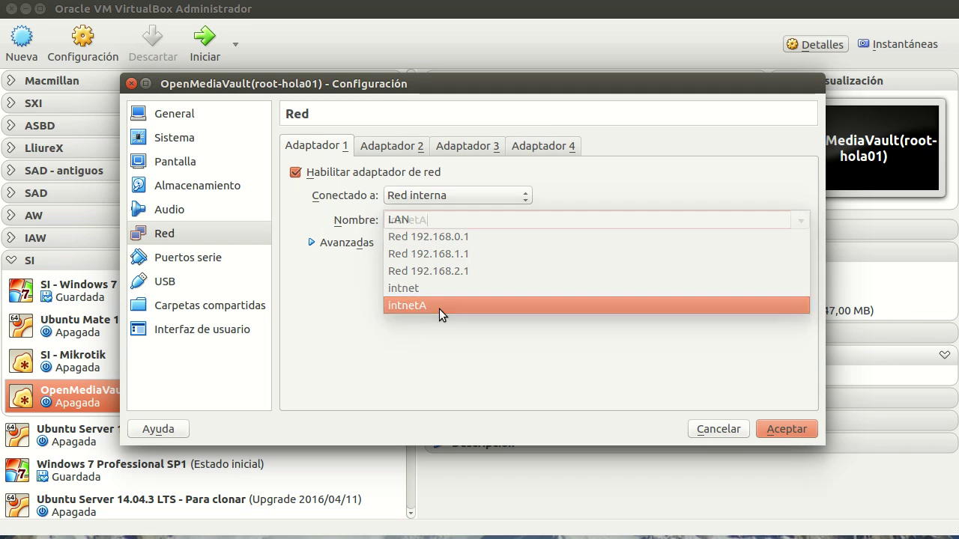
- Switch adapter 1 back to bridged on eth0, save, and start the VM
click(518, 197)
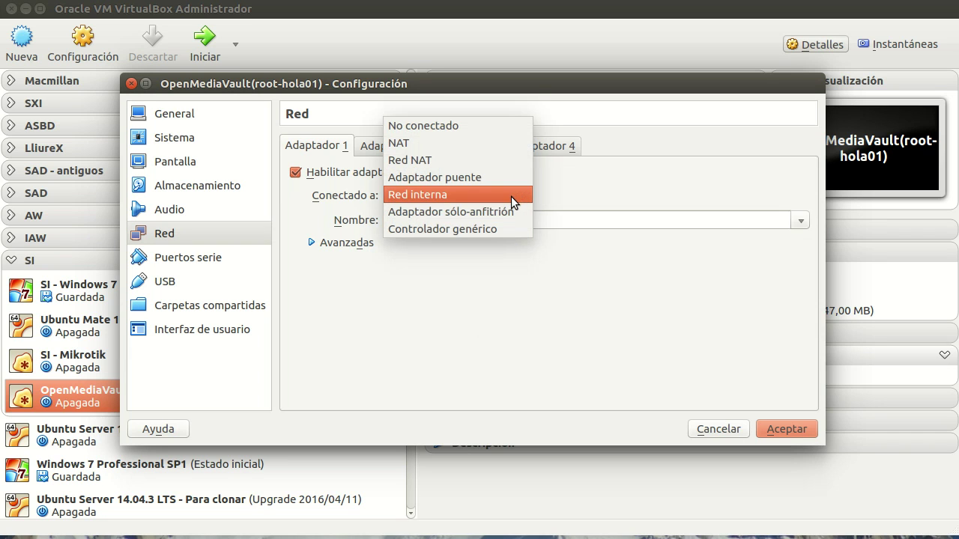
click(454, 181)
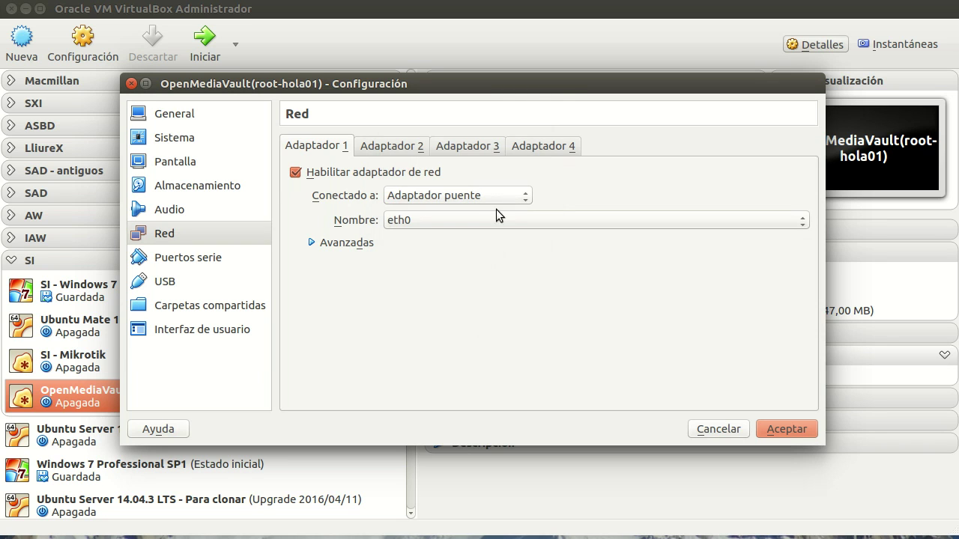
click(780, 429)
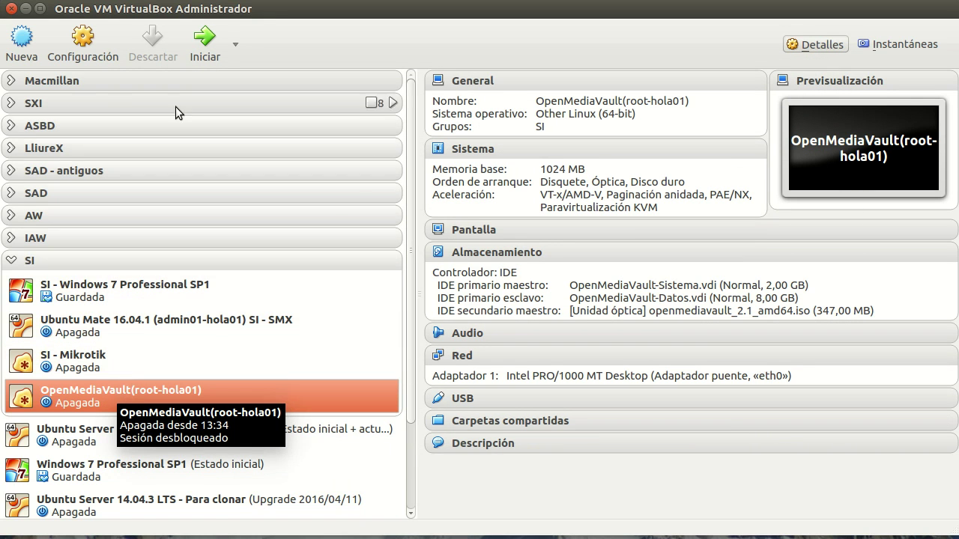
click(206, 46)
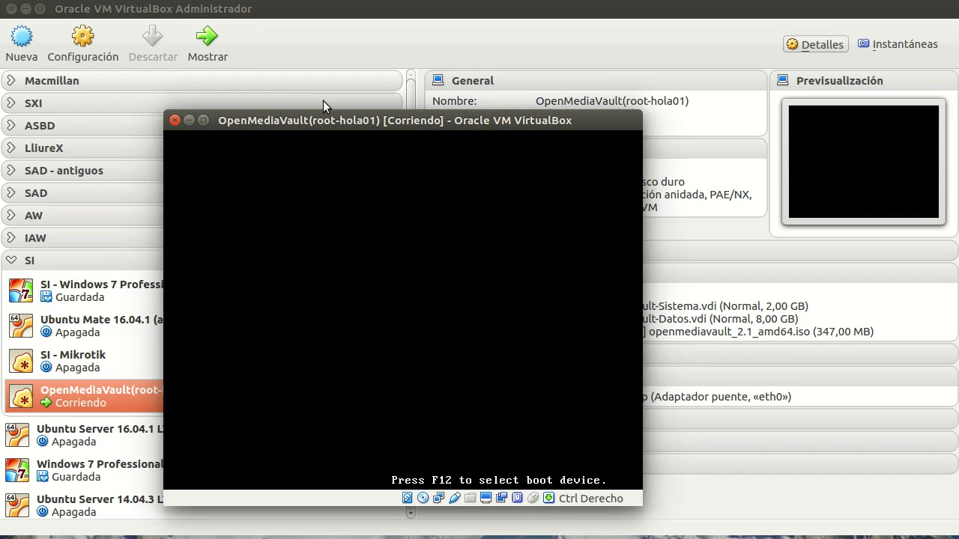
- Launch Install from the boot menu and choose Spanish as the installer language
drag(435, 120, 511, 58)
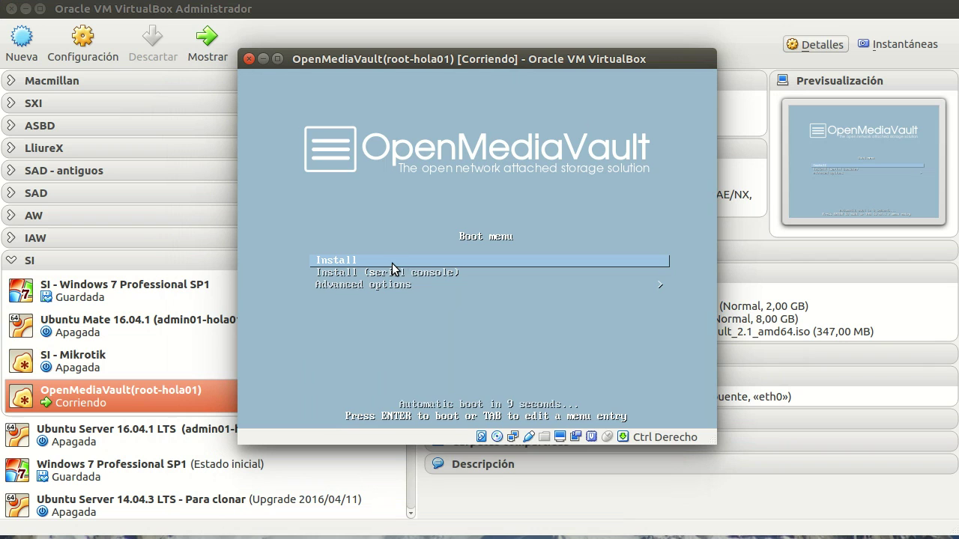
key(Return)
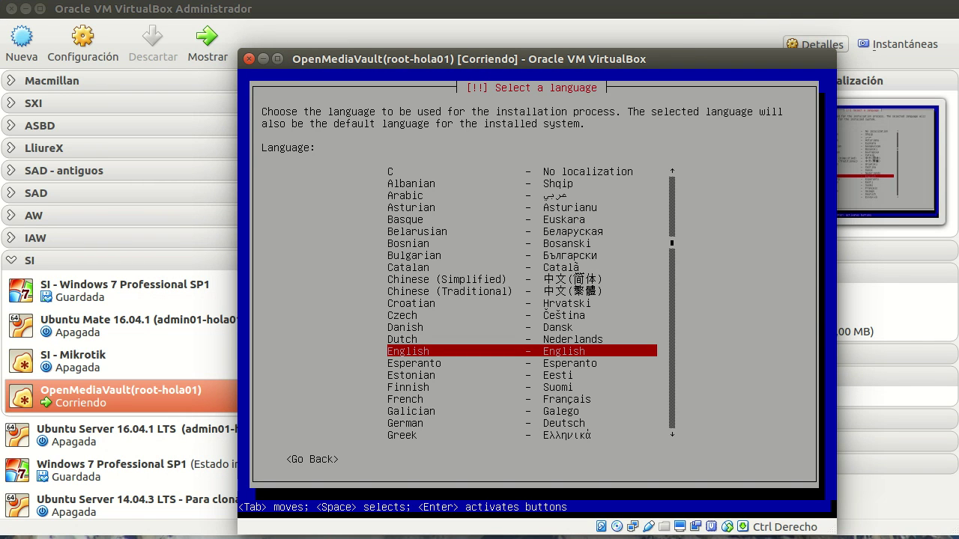
key(s)
key(Down)
key(Down)
key(Down)
key(Return)
key(Return)
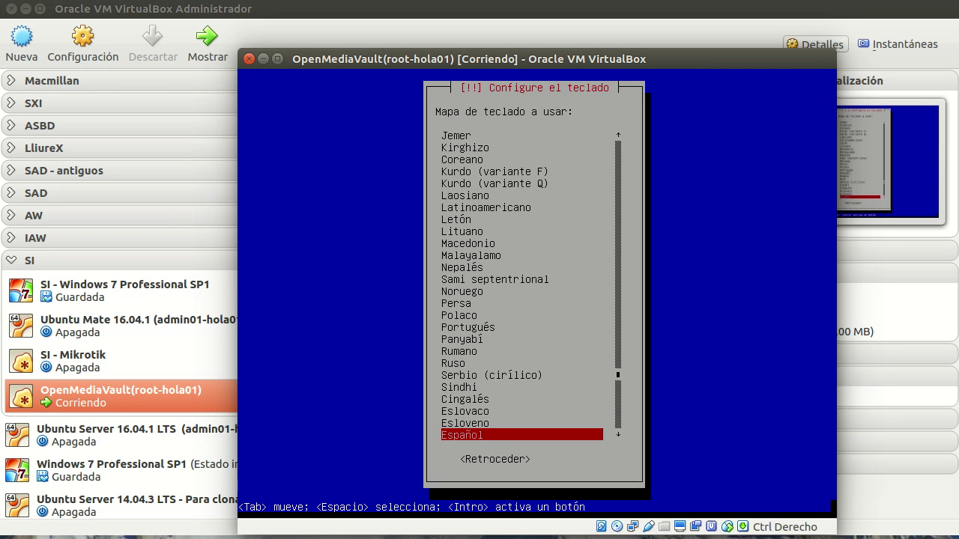
- Accept Español as the installer's keyboard layout
key(Return)
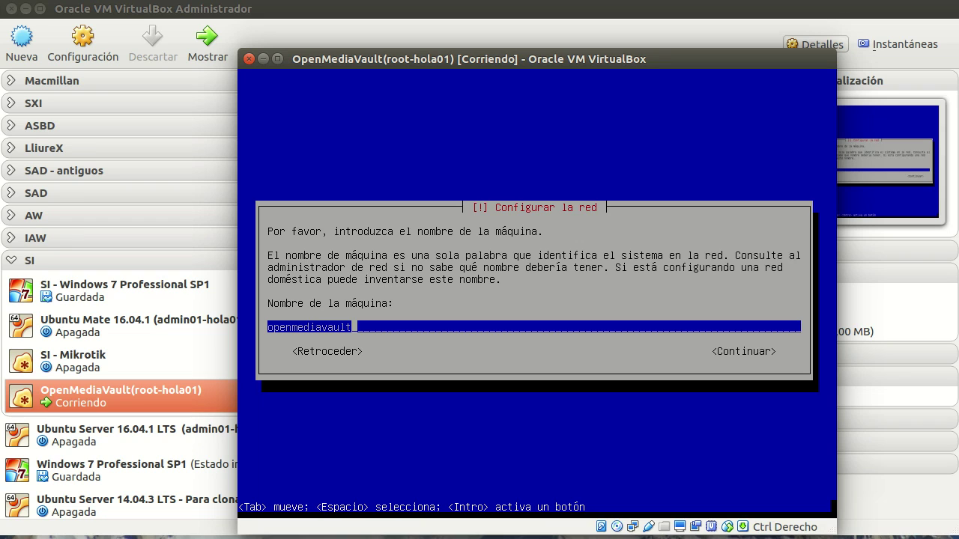
- Replace the installer's default hostname with nas
key(BackSpace)
key(BackSpace)
key(BackSpace)
key(BackSpace)
key(BackSpace)
key(BackSpace)
key(BackSpace)
key(BackSpace)
key(BackSpace)
key(BackSpace)
key(BackSpace)
key(BackSpace)
key(BackSpace)
key(BackSpace)
text(nas)
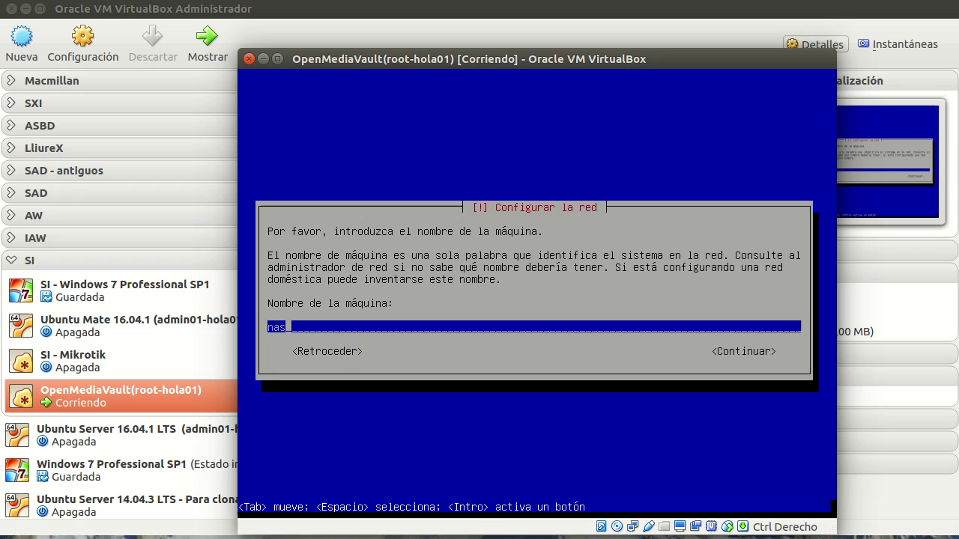
key(Return)
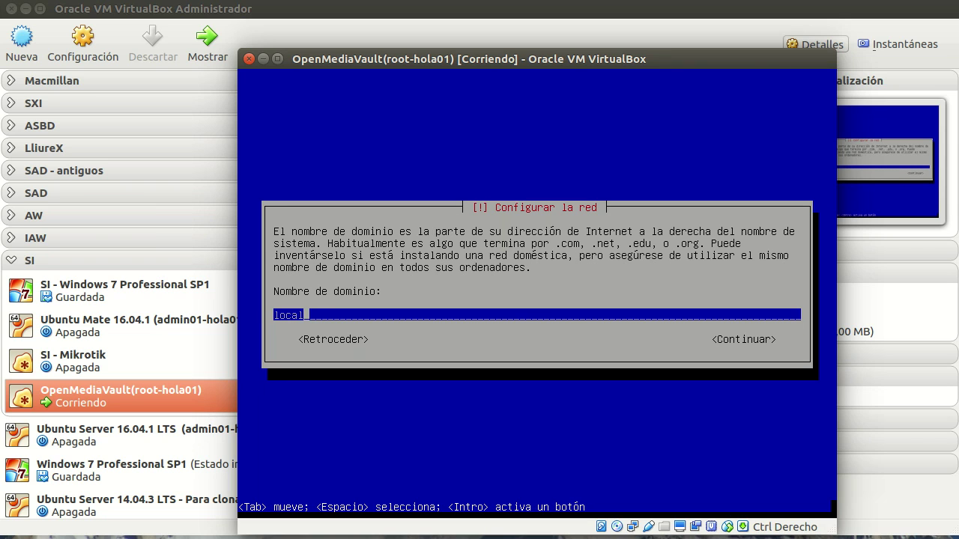
- Keep the domain as local and start entering the root password
key(Return)
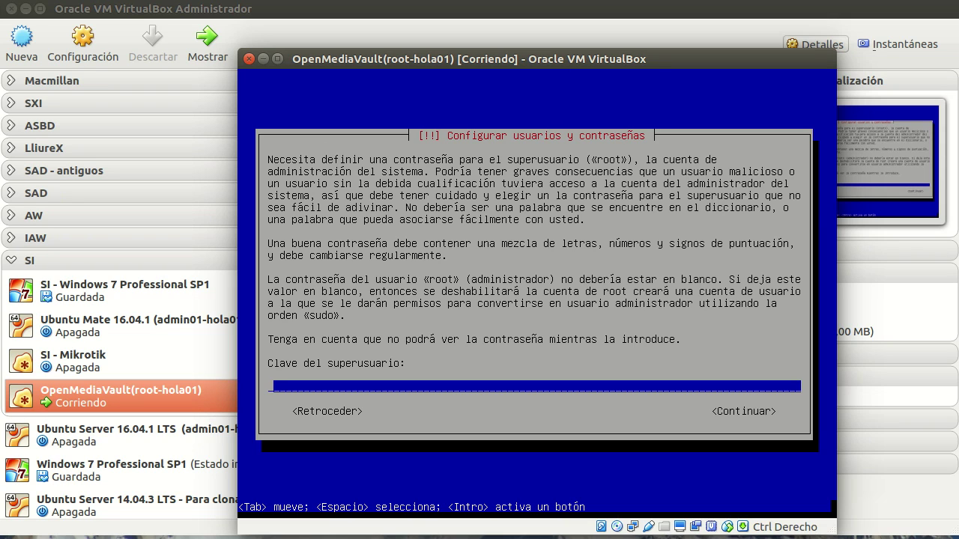
text(******)
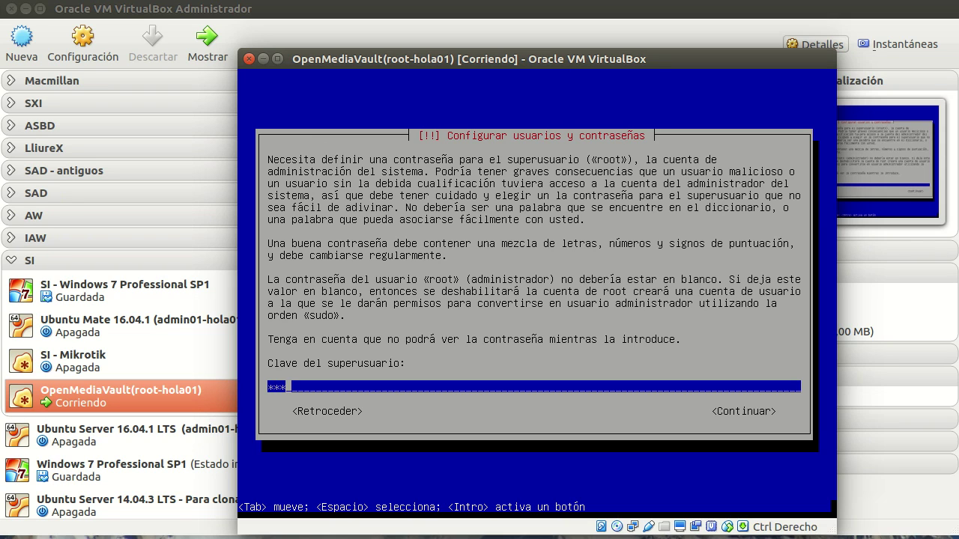